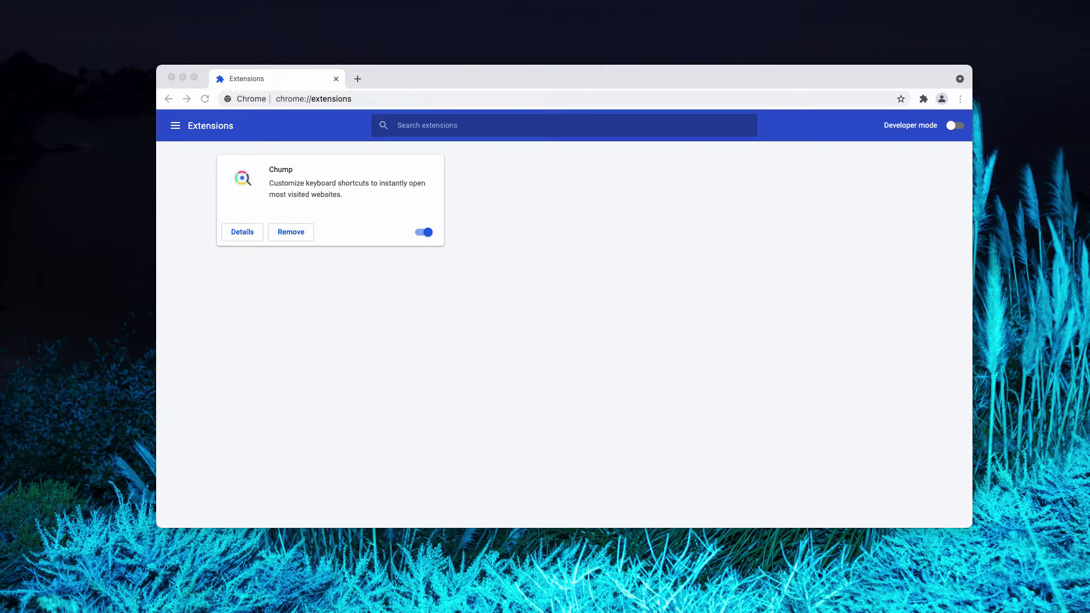
Go to Chrome's Extensions management page from the browser menu.
click(749, 85)
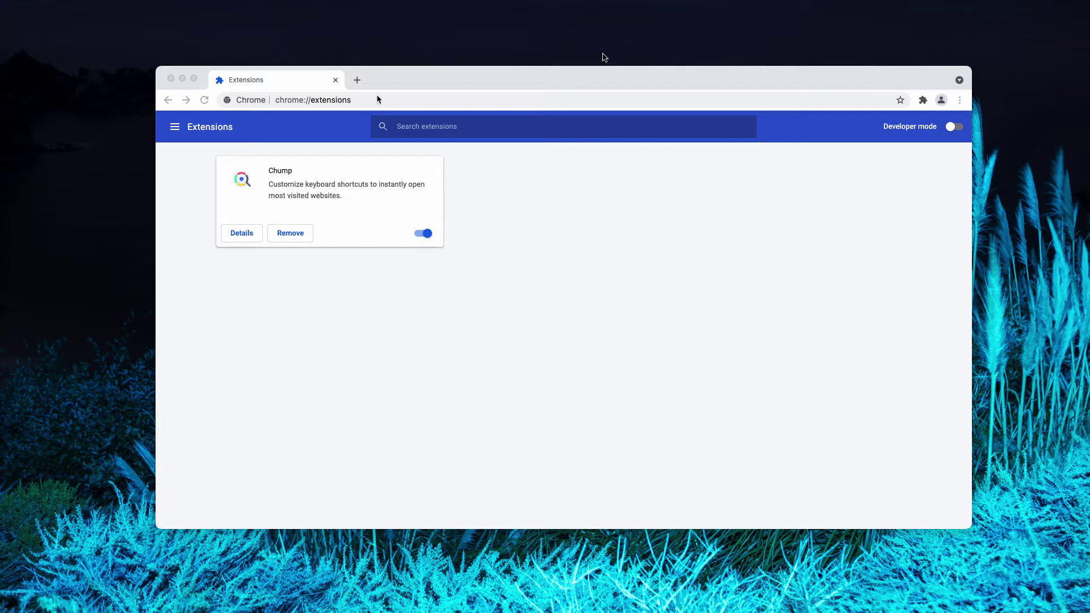
click(721, 88)
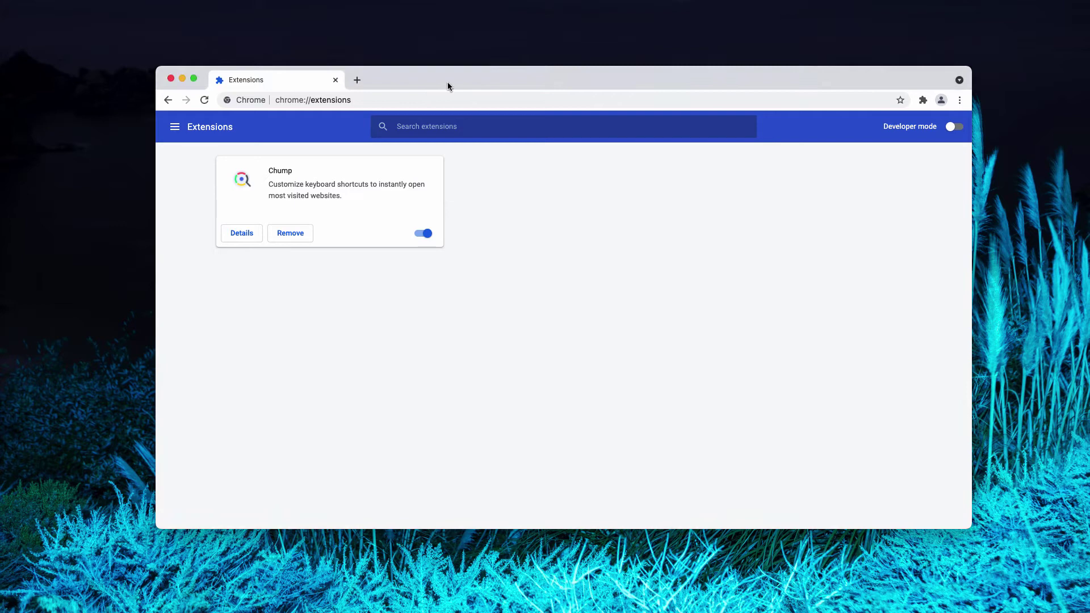
click(959, 100)
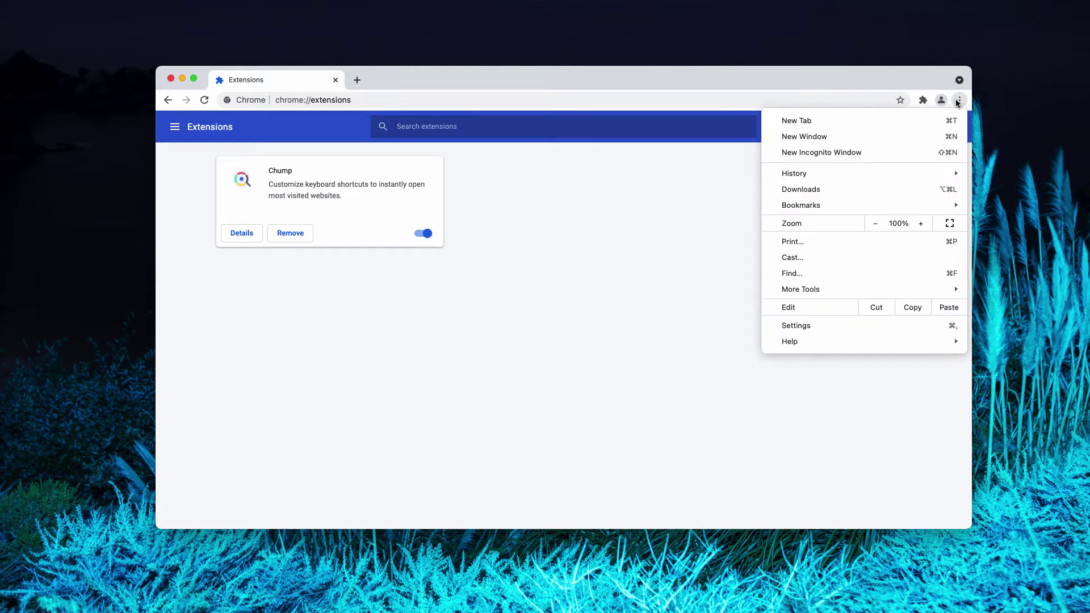
mouse_move(785, 292)
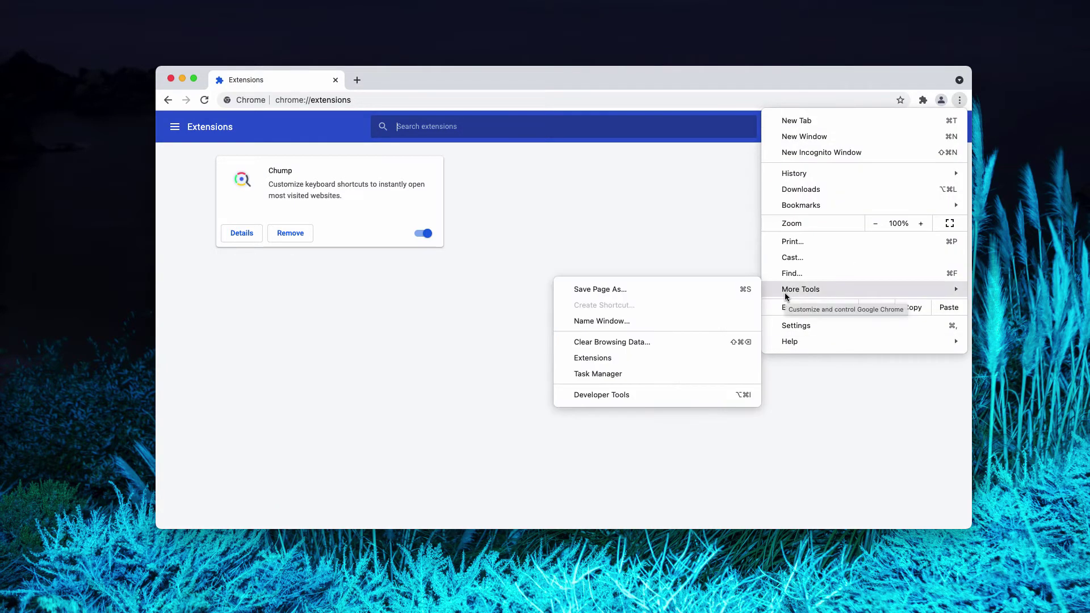
click(642, 359)
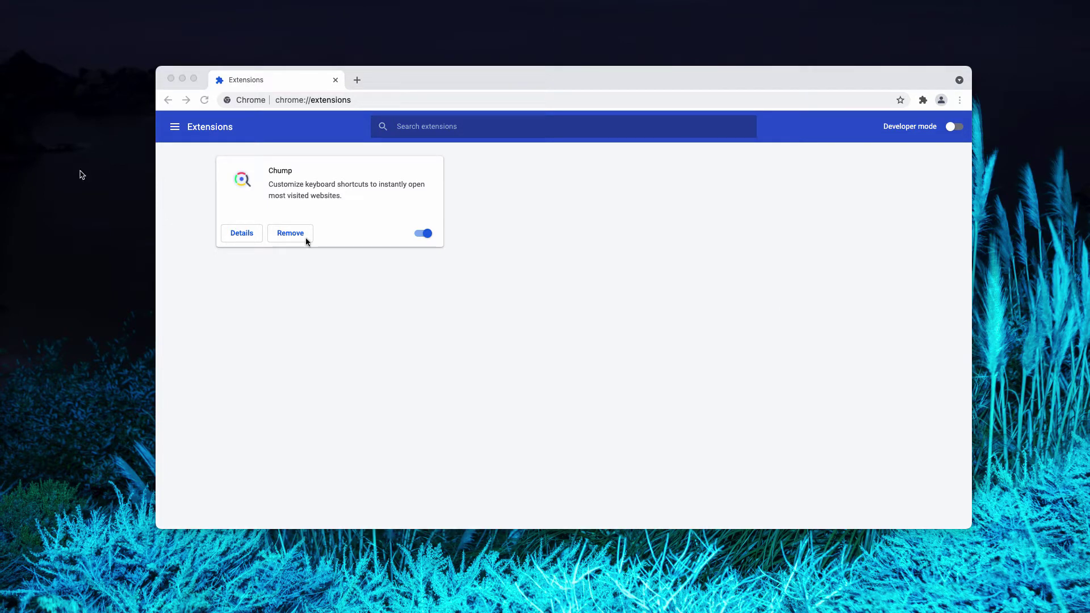
Disable the Chump extension, then remove it and confirm the removal.
click(618, 374)
drag(270, 172, 335, 169)
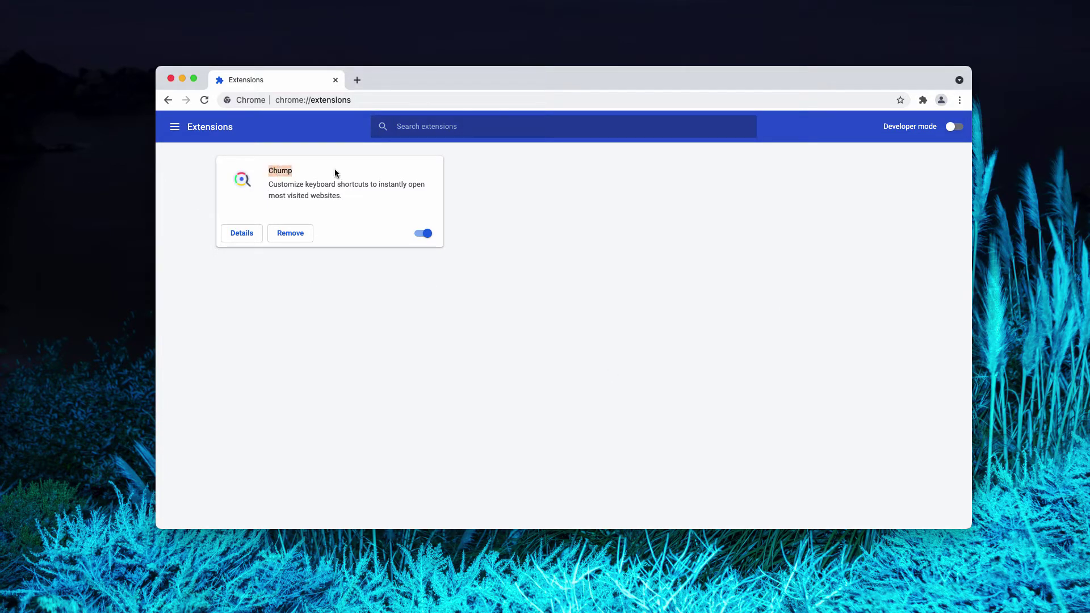
click(430, 263)
click(420, 233)
click(299, 233)
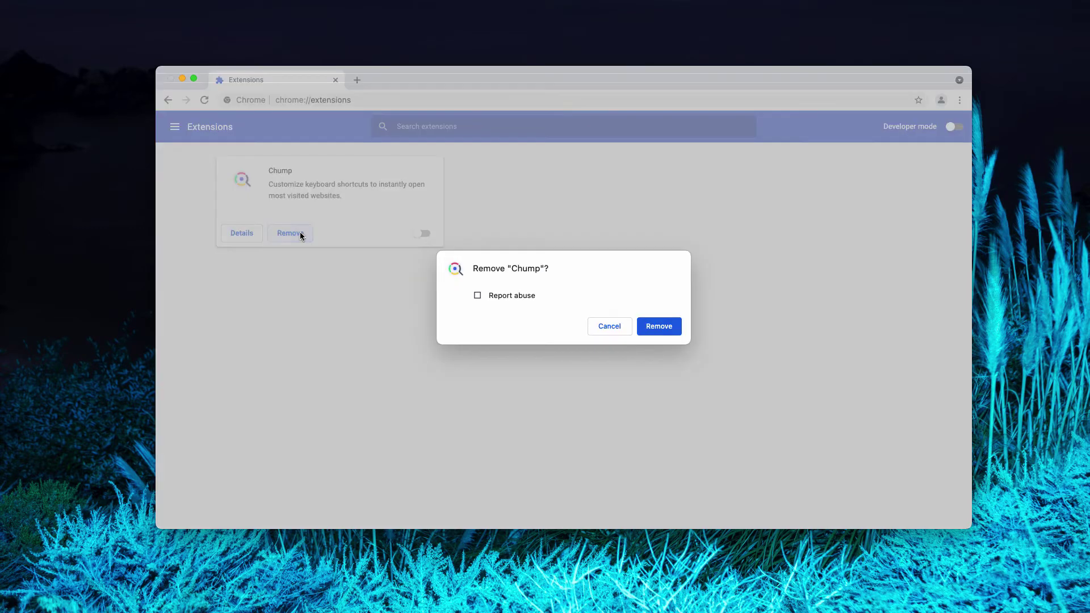
click(657, 327)
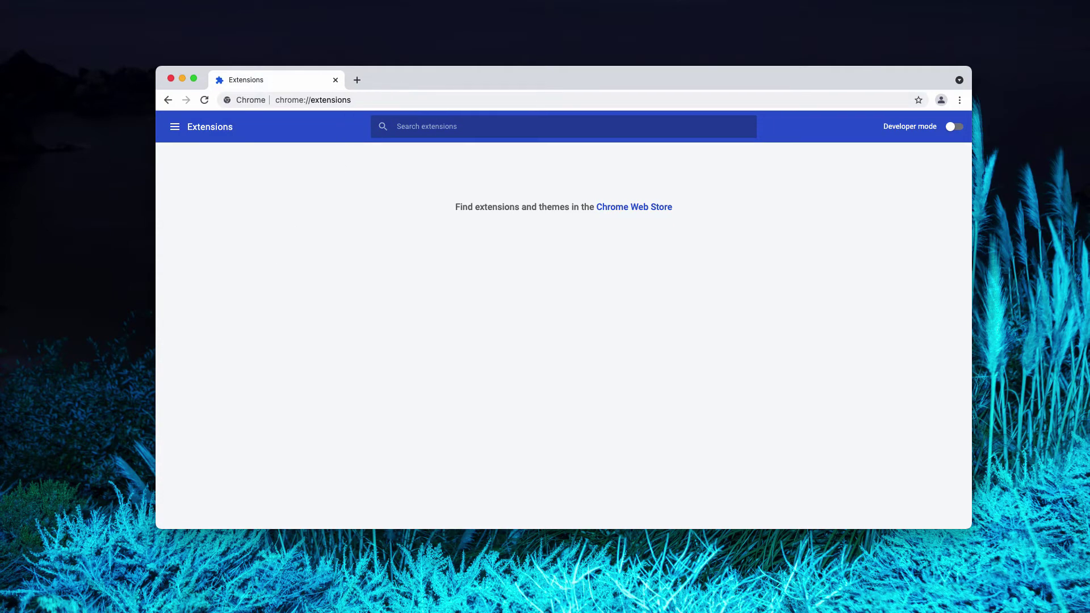
Load combocleaner.com in the address bar.
click(363, 101)
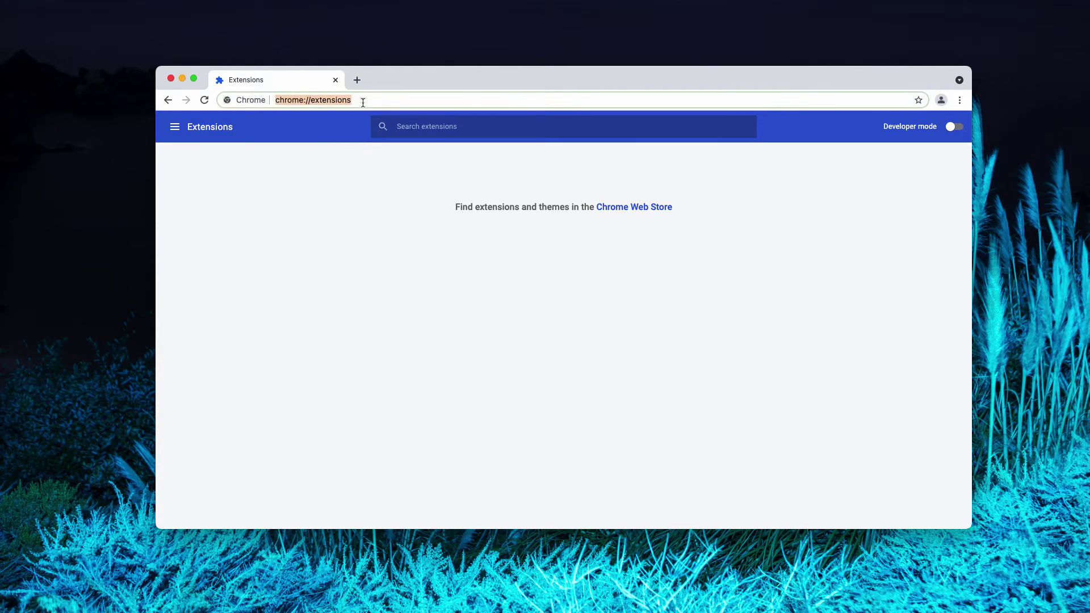
text(combocleaner.com)
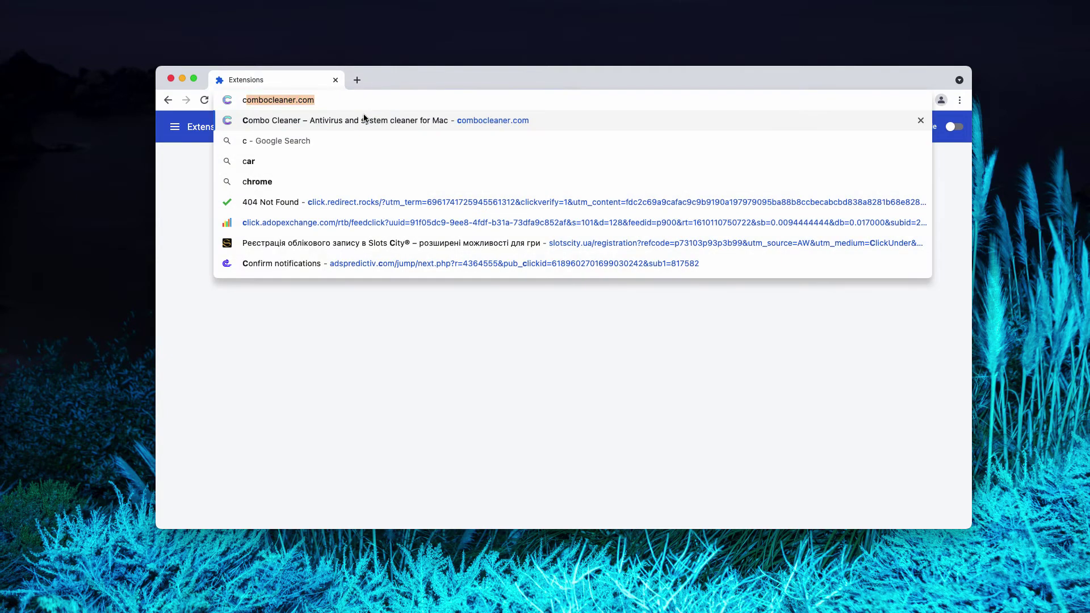
key(Return)
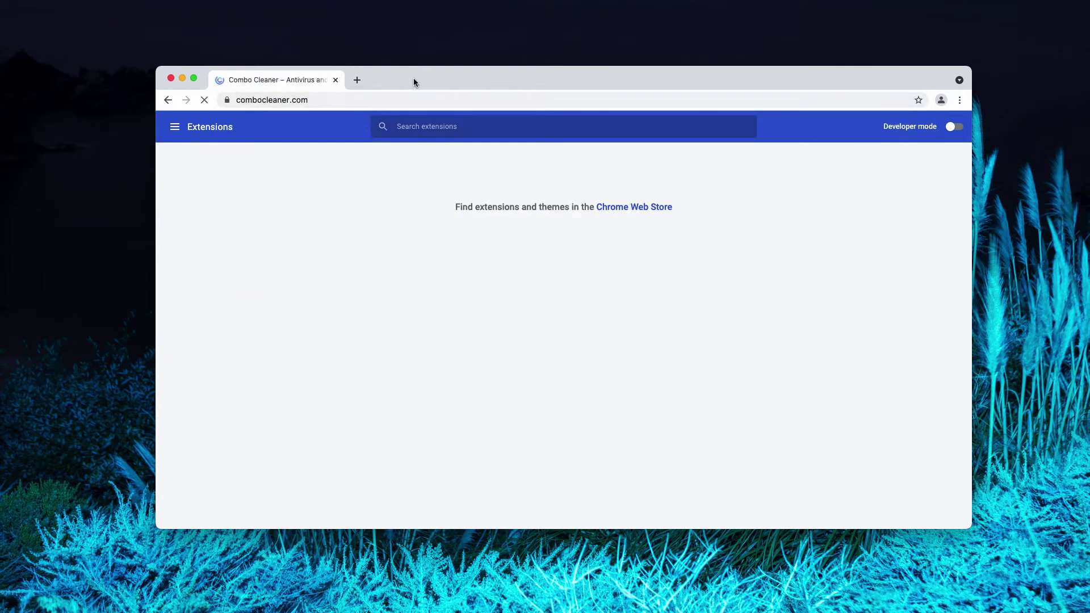
Close the Chrome window to reveal the Combo Cleaner app behind it.
drag(407, 80, 407, 82)
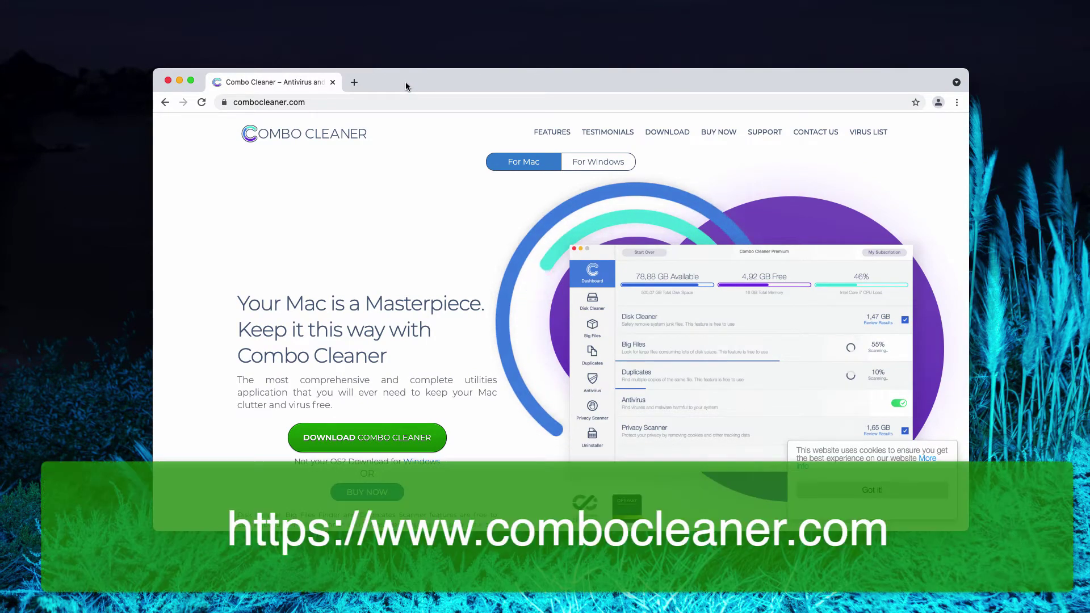
drag(404, 82, 388, 92)
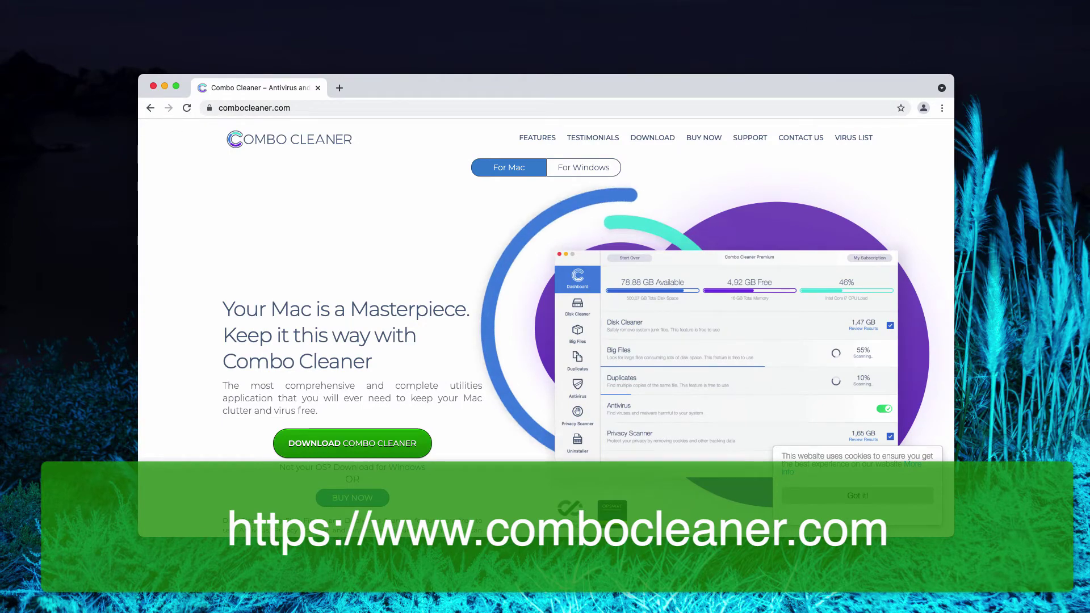
drag(0, 90, 463, 147)
click(317, 91)
click(316, 91)
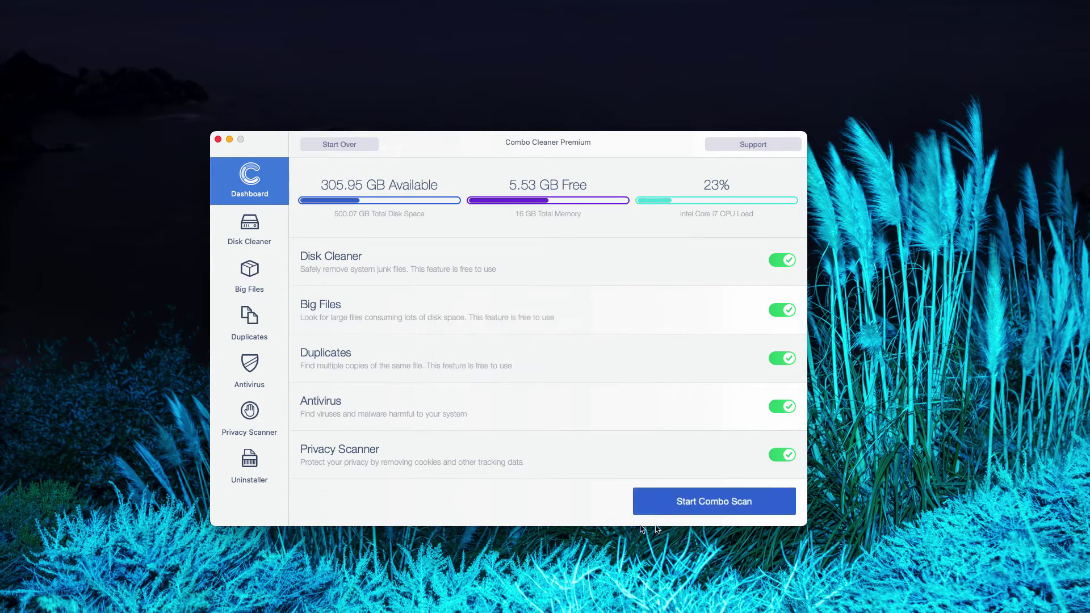
Start a Combo Scan and let it finish, reporting 17 antivirus threats.
click(677, 509)
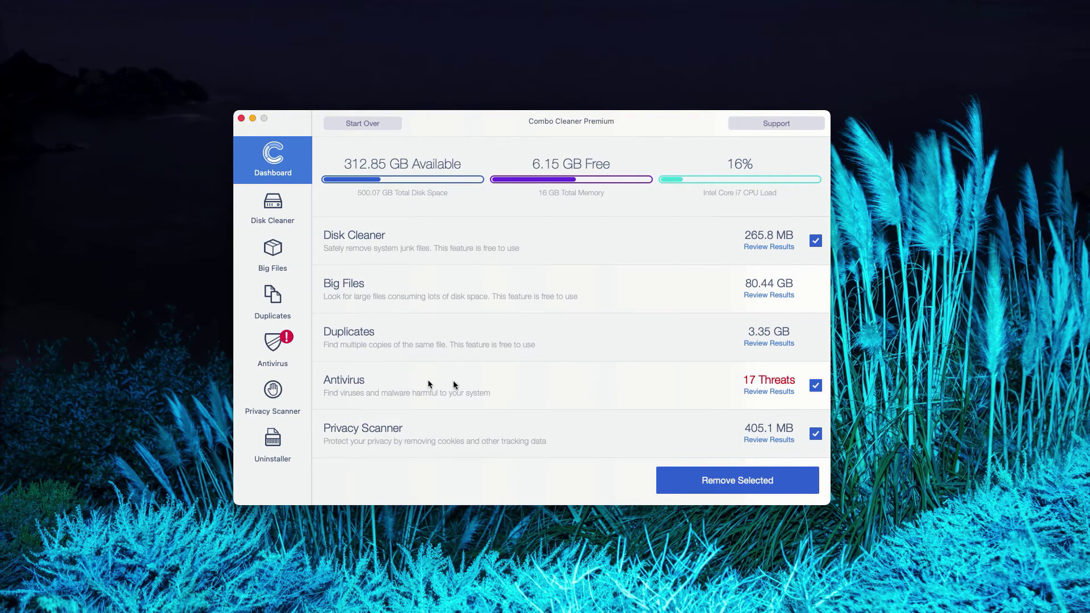
Review the Antivirus results and scroll through the 17 infected Downloads files.
click(775, 392)
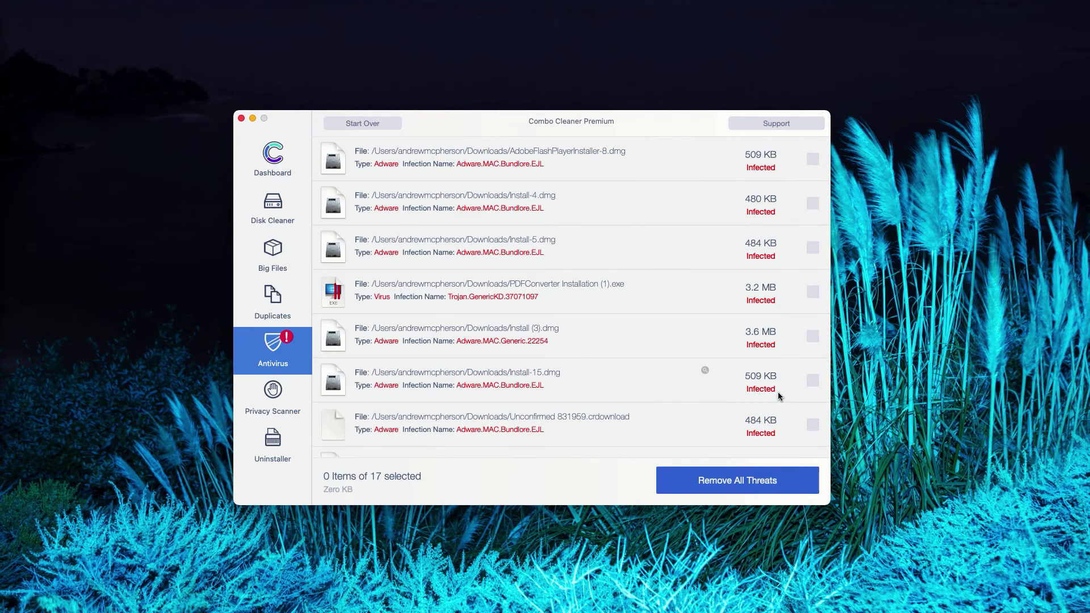
scroll(443, 179, down, 1)
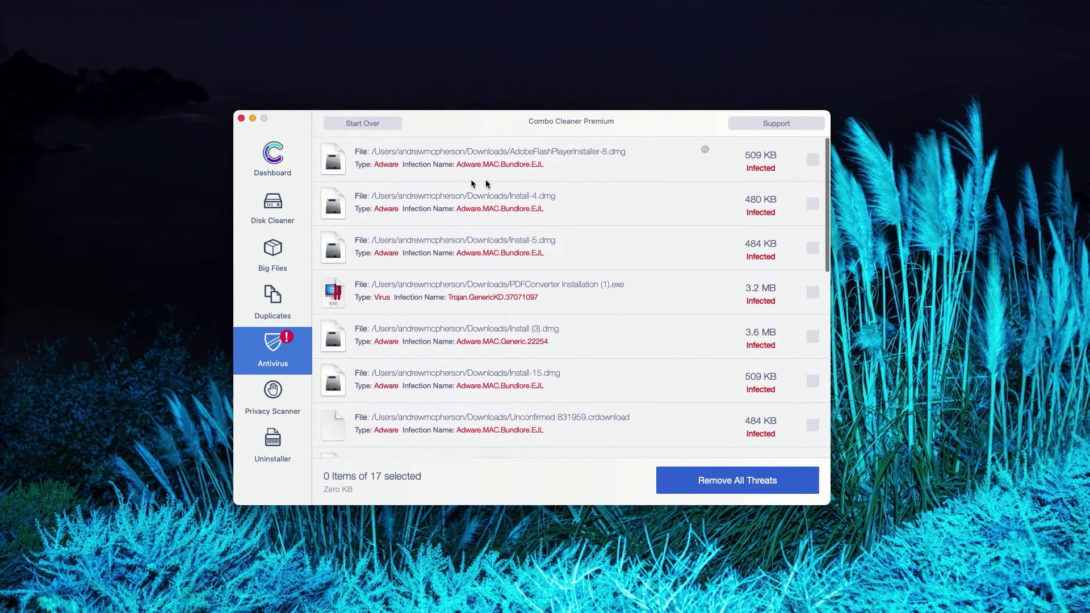
scroll(482, 182, up, 1)
scroll(502, 355, down, 8)
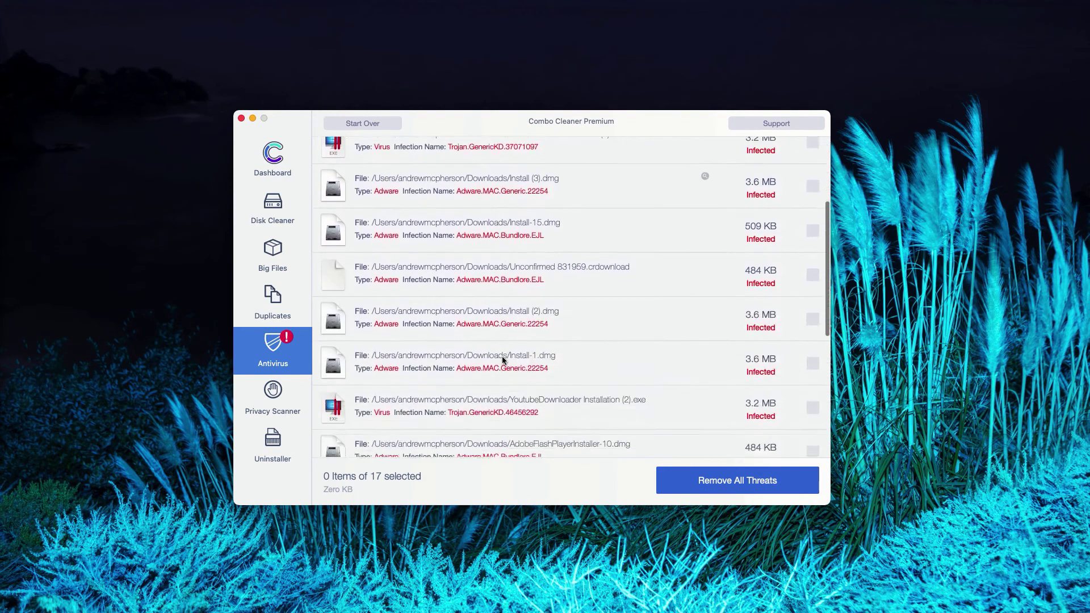
scroll(502, 356, down, 2)
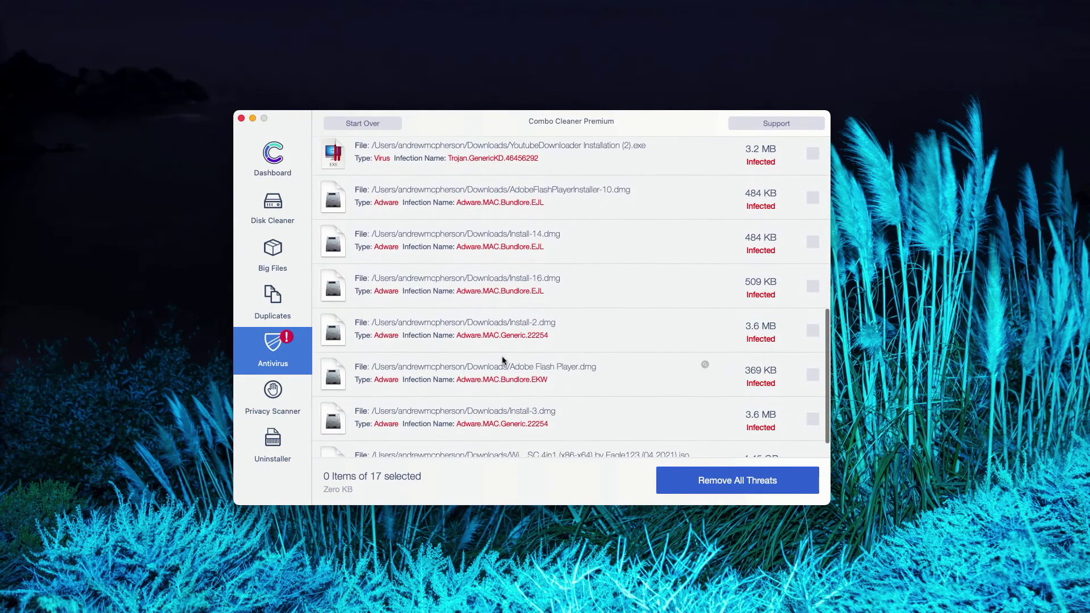
scroll(502, 356, up, 3)
scroll(502, 360, up, 8)
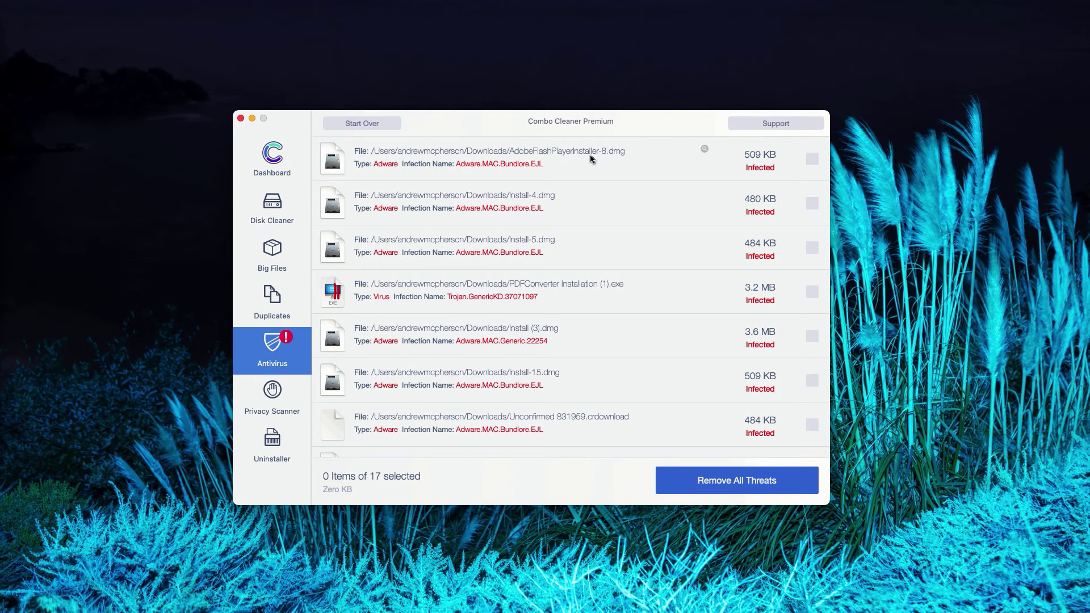
Trash AdobeFlashPlayerInstaller-8.dmg from Downloads in Finder, then close the Downloads window.
click(704, 151)
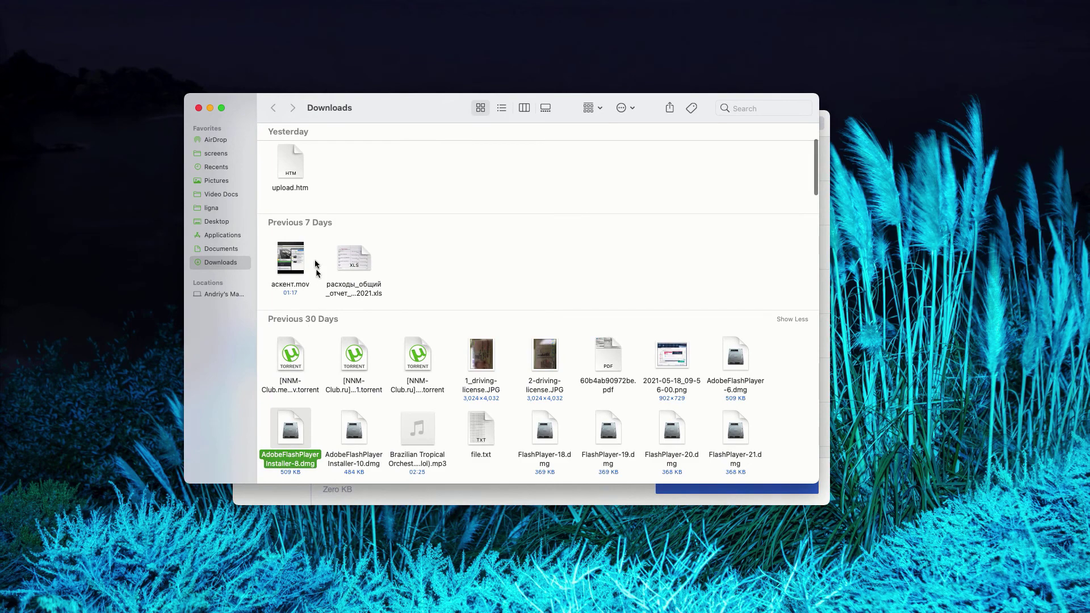
drag(372, 110, 386, 131)
right_click(305, 452)
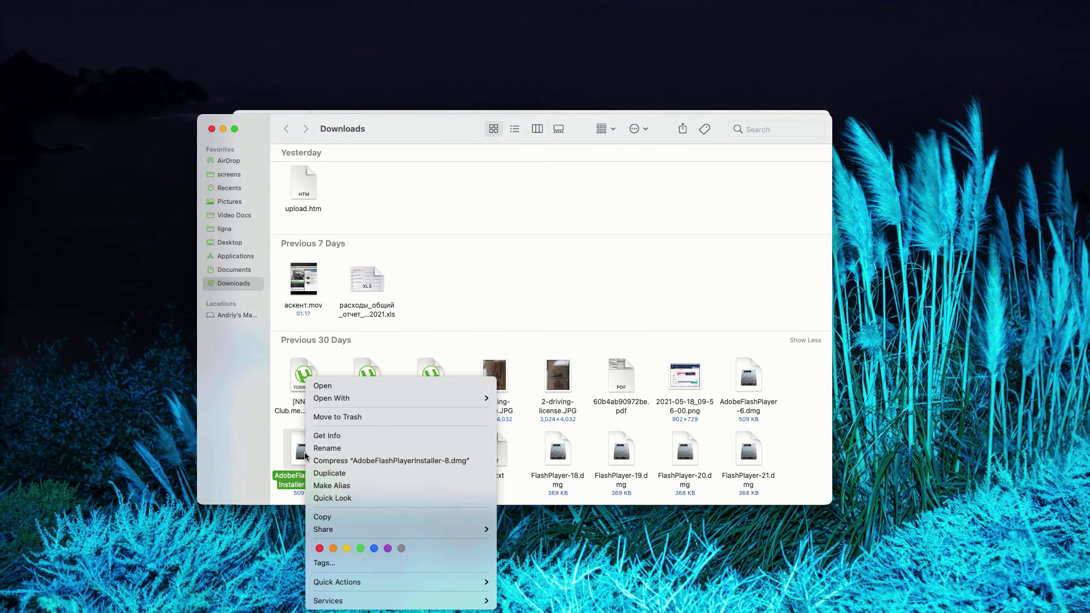
click(343, 417)
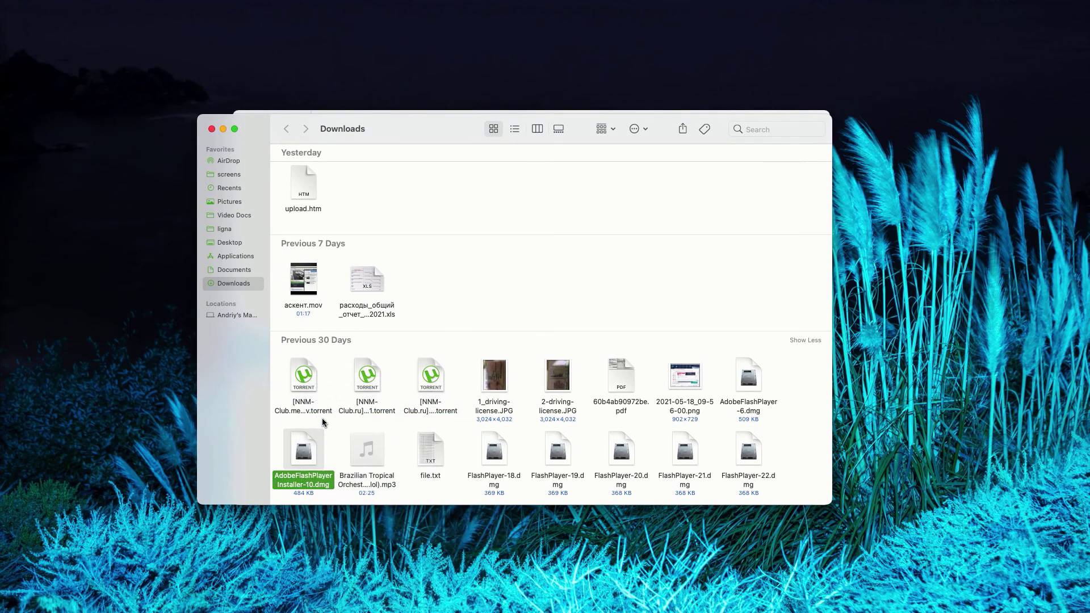
click(212, 129)
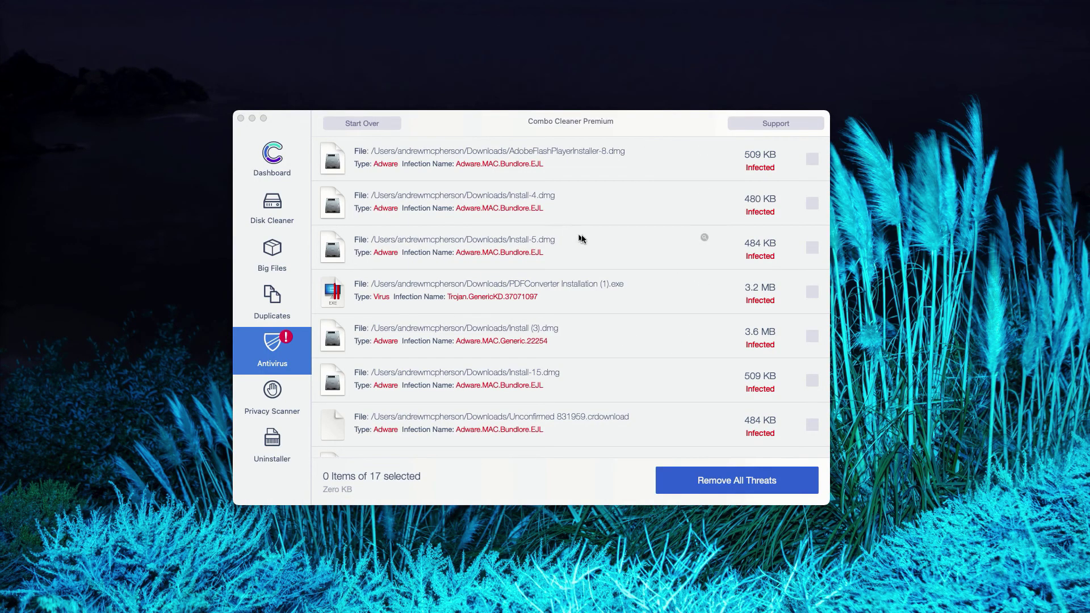
scroll(634, 319, down, 2)
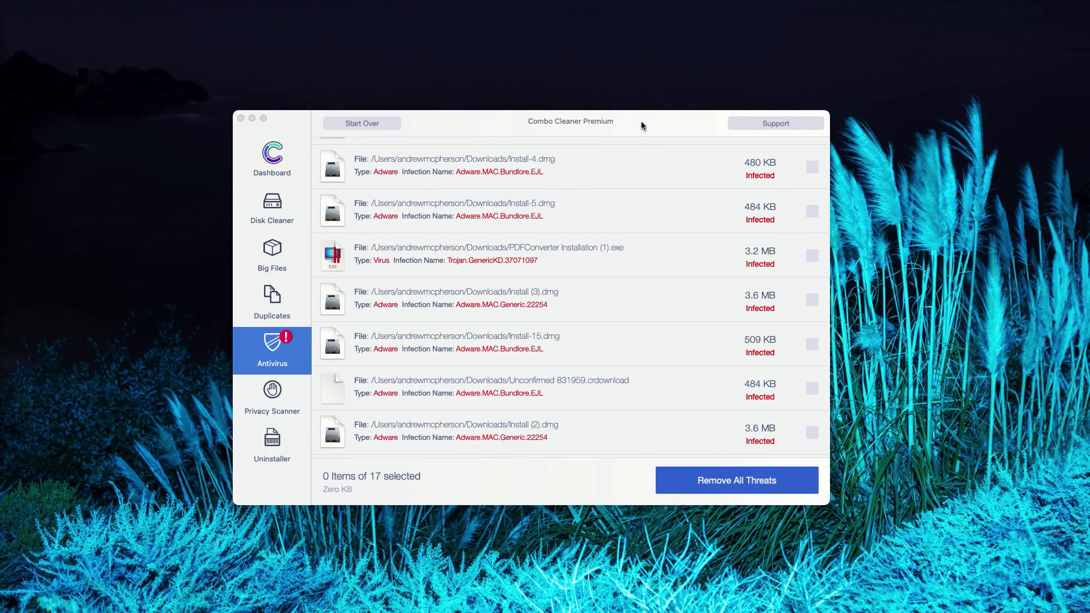
drag(641, 124, 643, 126)
scroll(650, 212, up, 2)
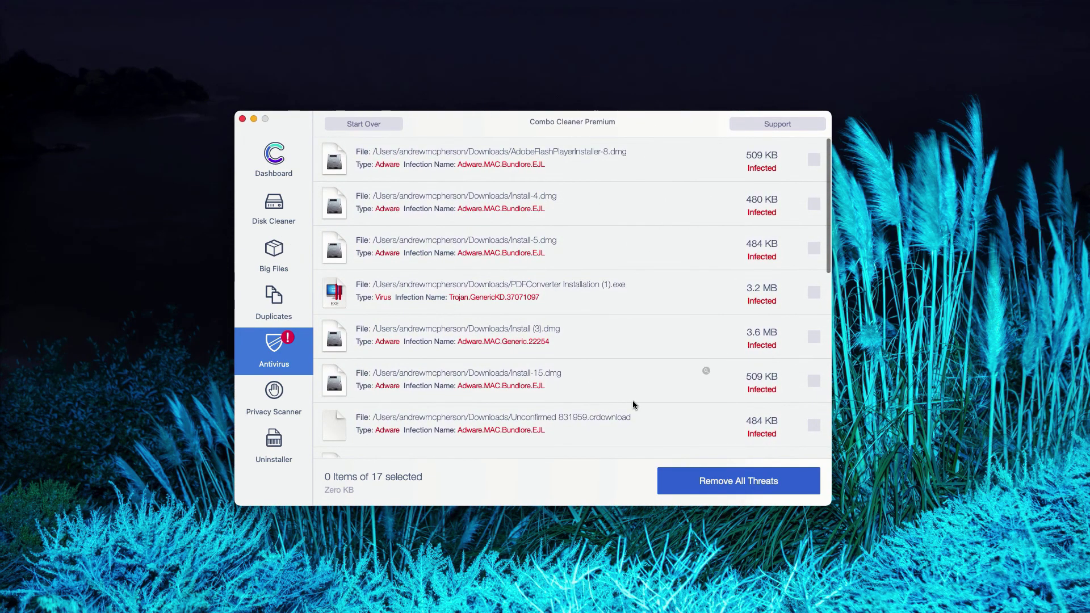